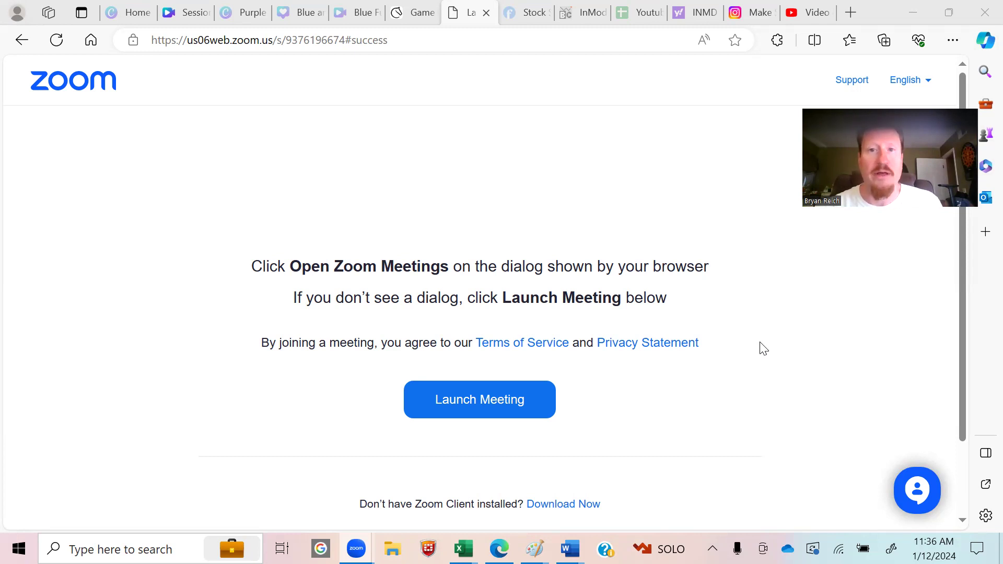
Open the Youtube Gems tracker and move from Dow Jones Industrial (C10) down to Harley Davidson (C13).
click(655, 13)
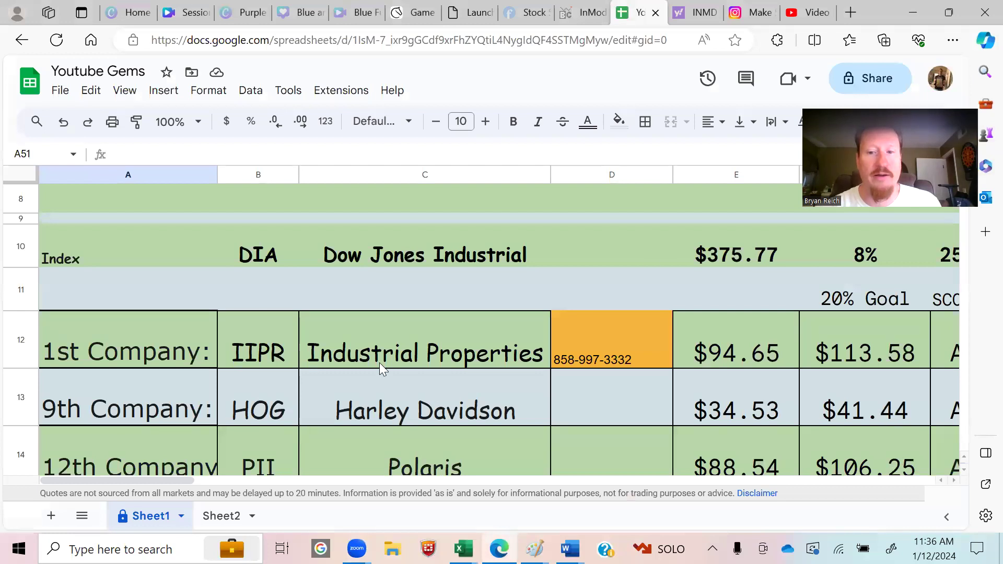
scroll(380, 363, down, 1)
scroll(379, 363, up, 2)
scroll(380, 363, up, 2)
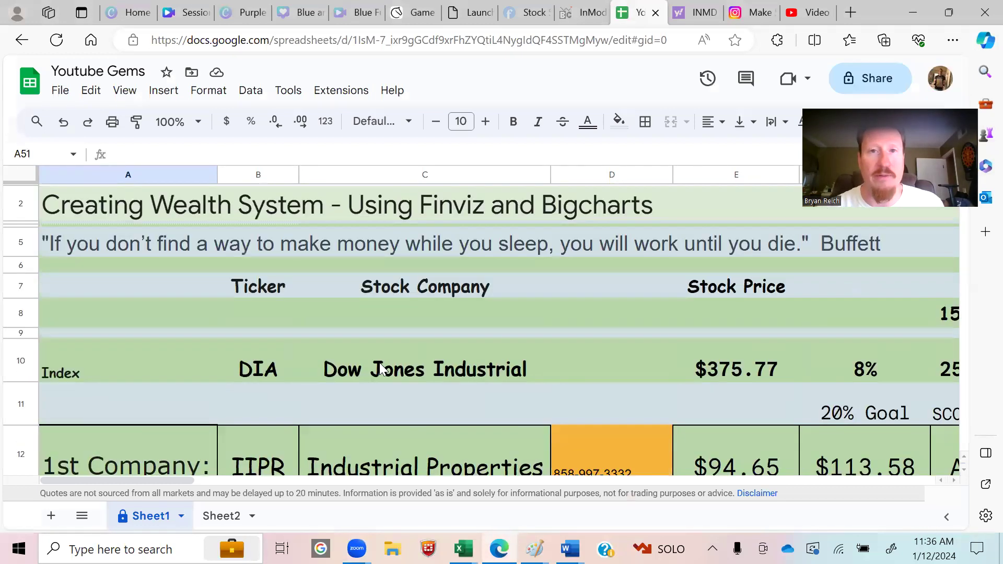
click(386, 352)
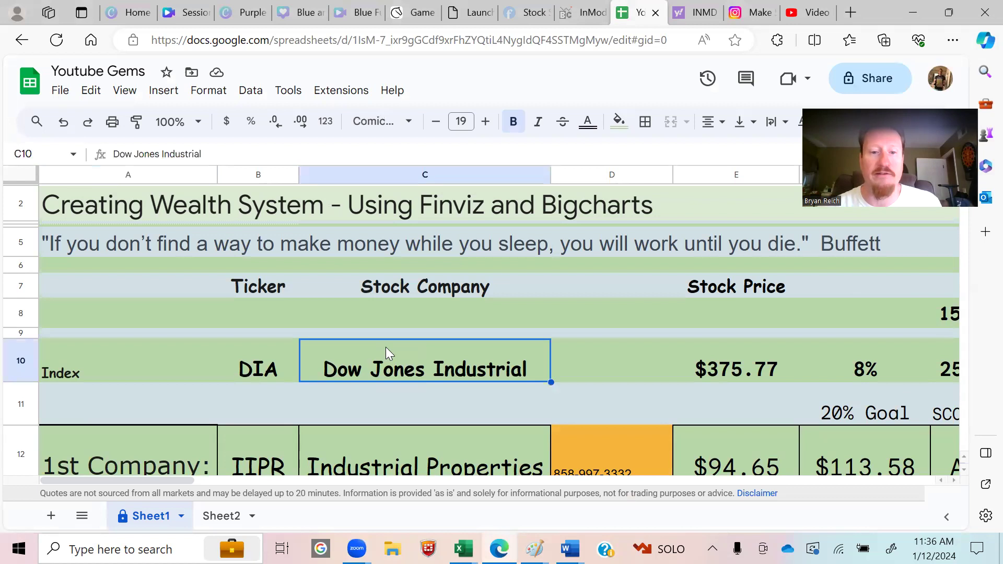
key(Down)
key(Down)
key(Down)
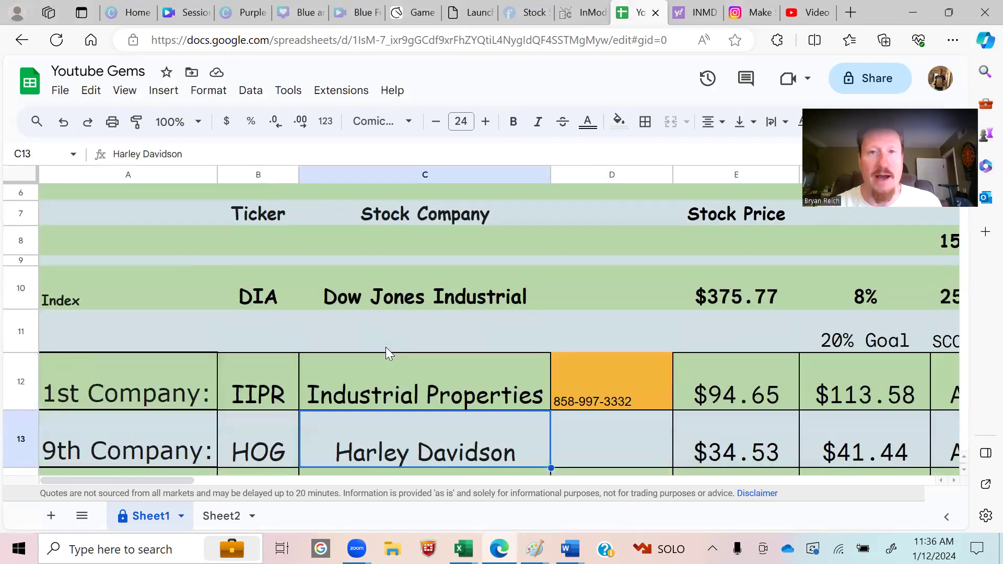
key(Down)
key(Down)
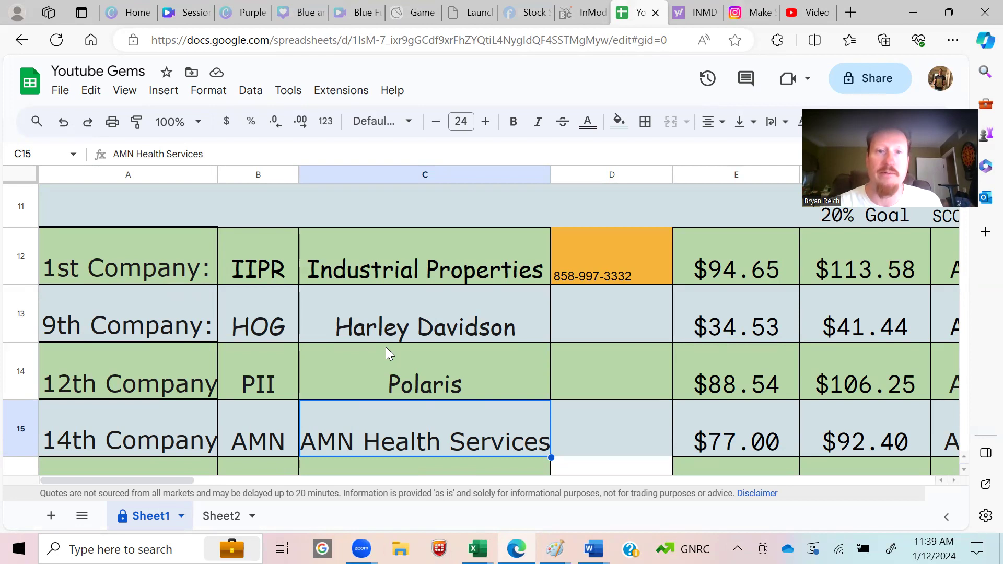
Move down past Universal Logistics, Inmode, ALB, Sociedad and Crox to Clearfield (CLFD).
key(Down)
key(Down)
key(Down)
key(Down)
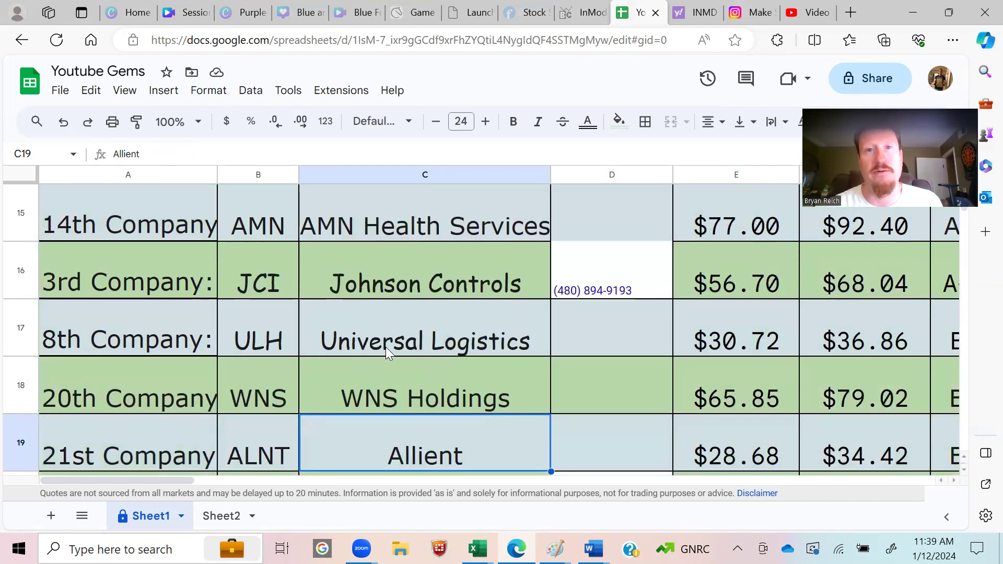
key(Down)
key(Down)
key(Down)
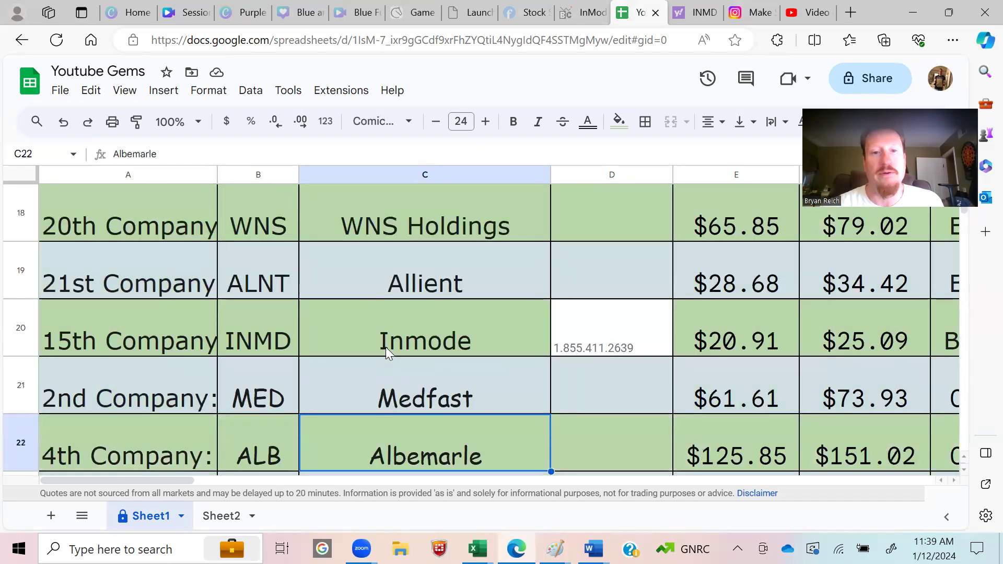
key(Left)
key(Left)
key(Right)
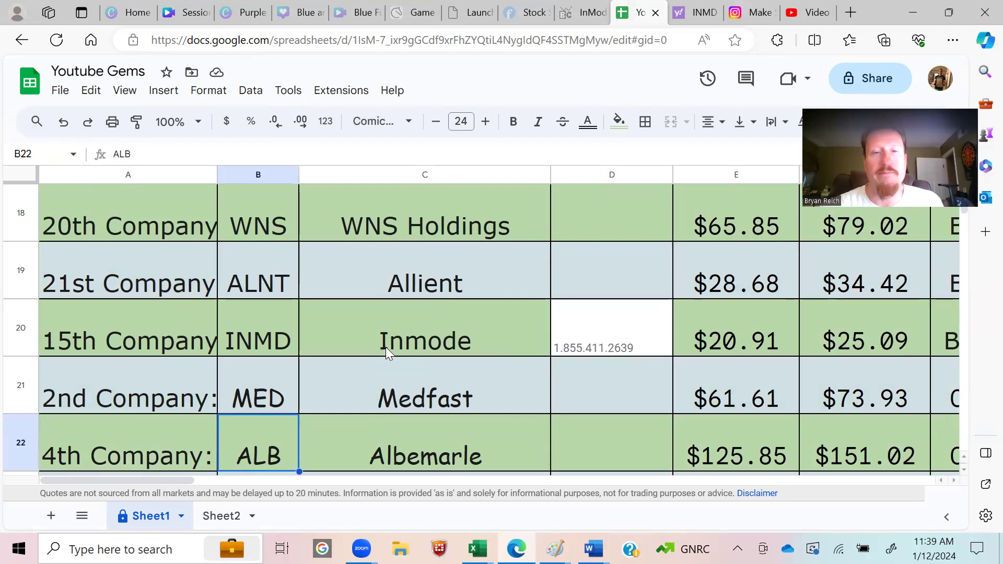
key(Right)
key(Down)
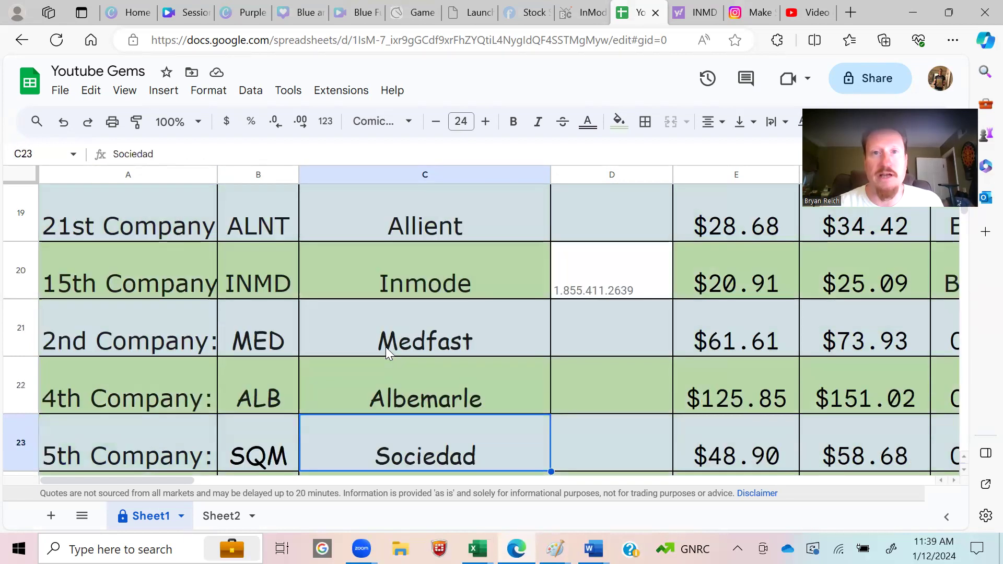
key(Down)
key(Down)
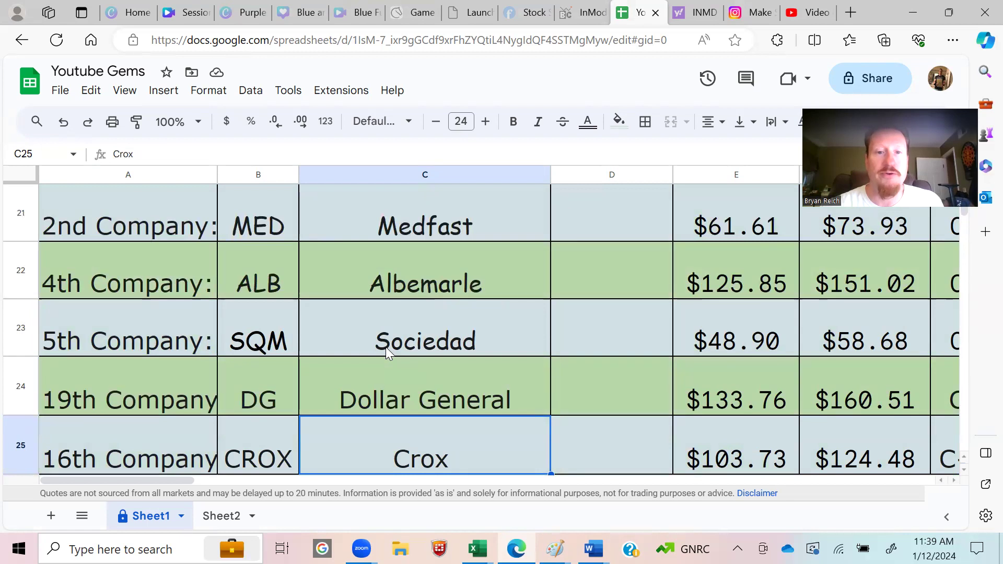
key(Down)
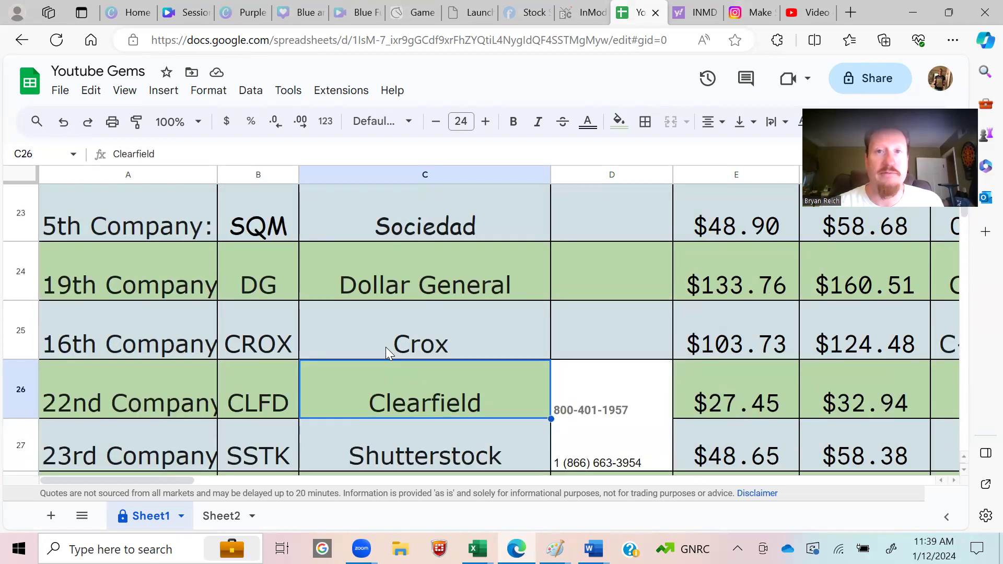
key(Down)
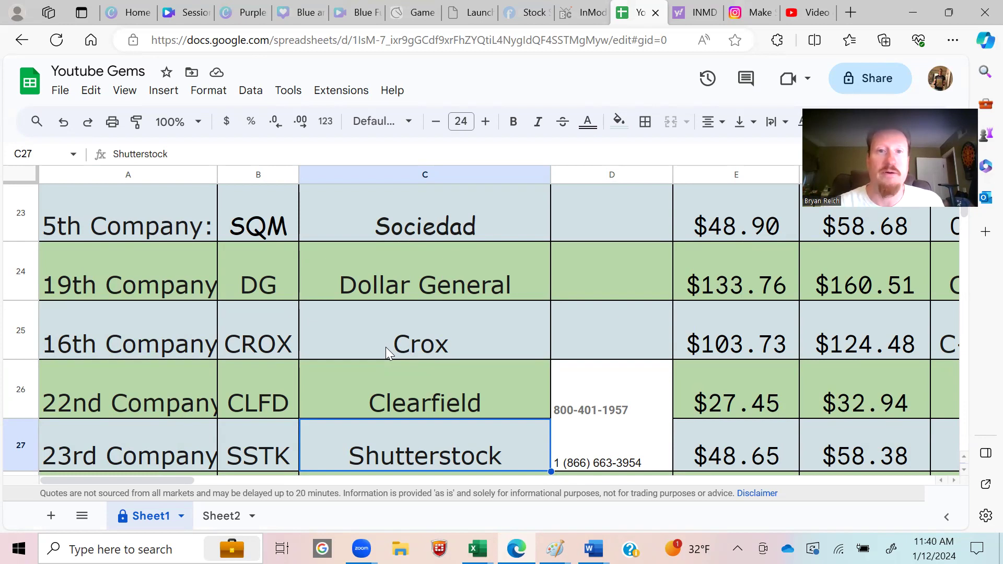
Move to row 28 to check the PRFT ticker and the Perficient company name.
key(Down)
key(Left)
key(Left)
key(Right)
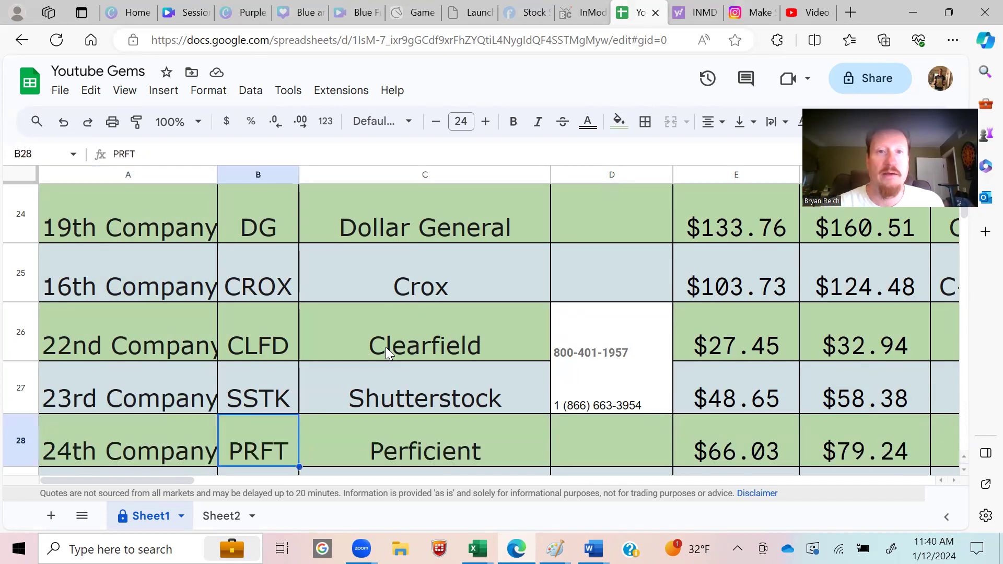
key(Right)
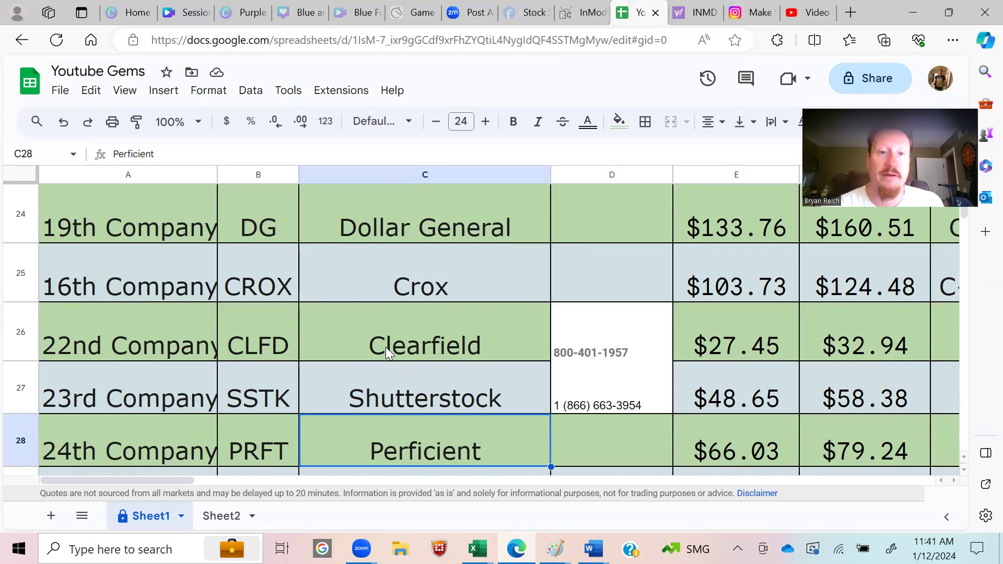
Move from PRFT up to the DG and Medfast rows, then down to Albemarle.
key(Left)
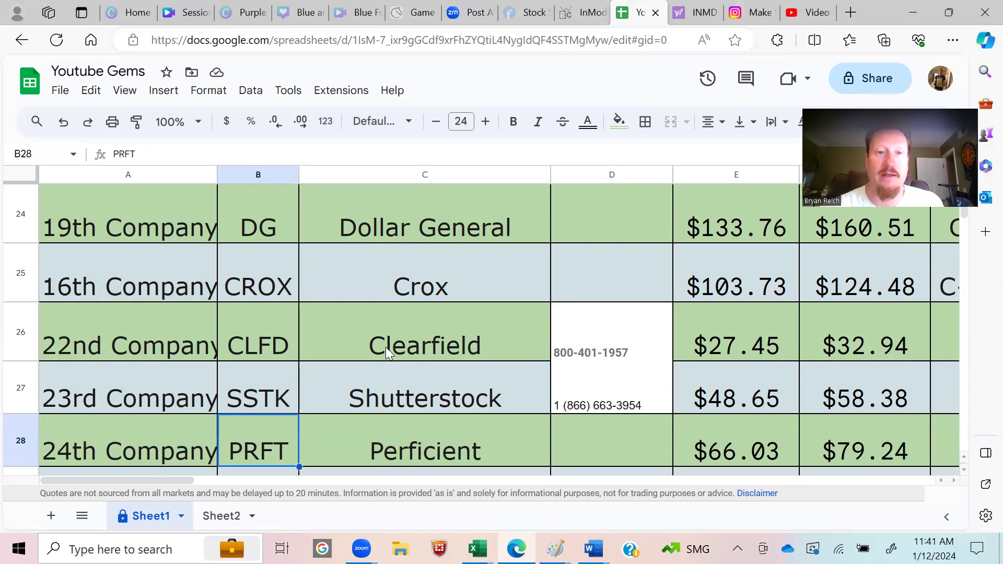
key(Down)
key(Up)
key(Up)
key(Up)
key(Up)
key(Up)
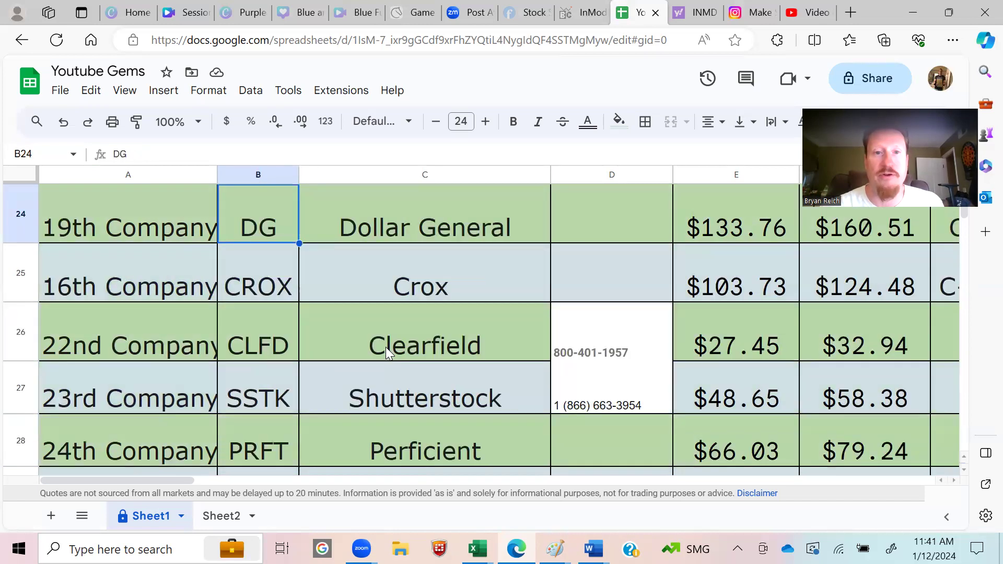
key(Up)
key(Up)
key(Up)
key(Right)
key(Right)
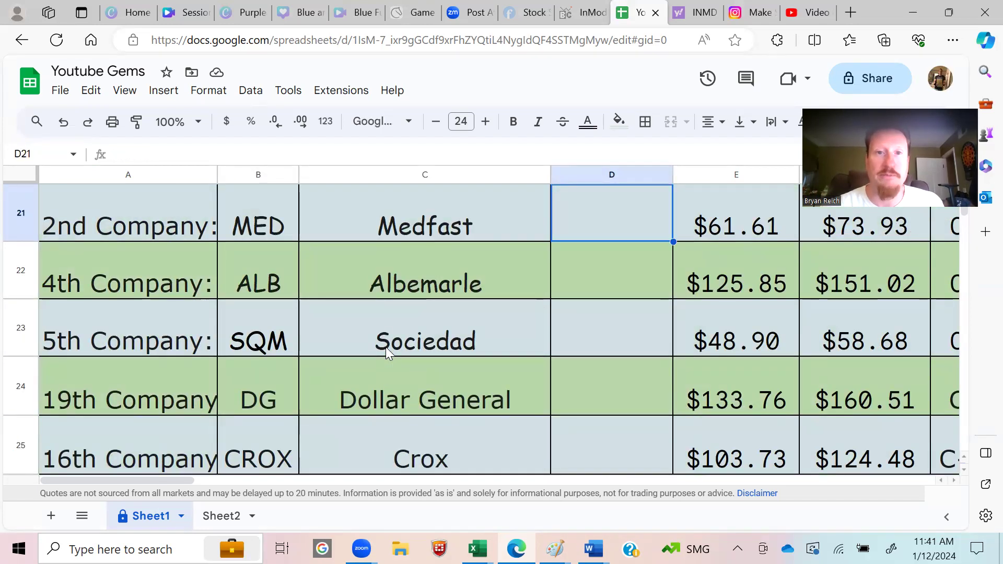
key(Left)
key(Down)
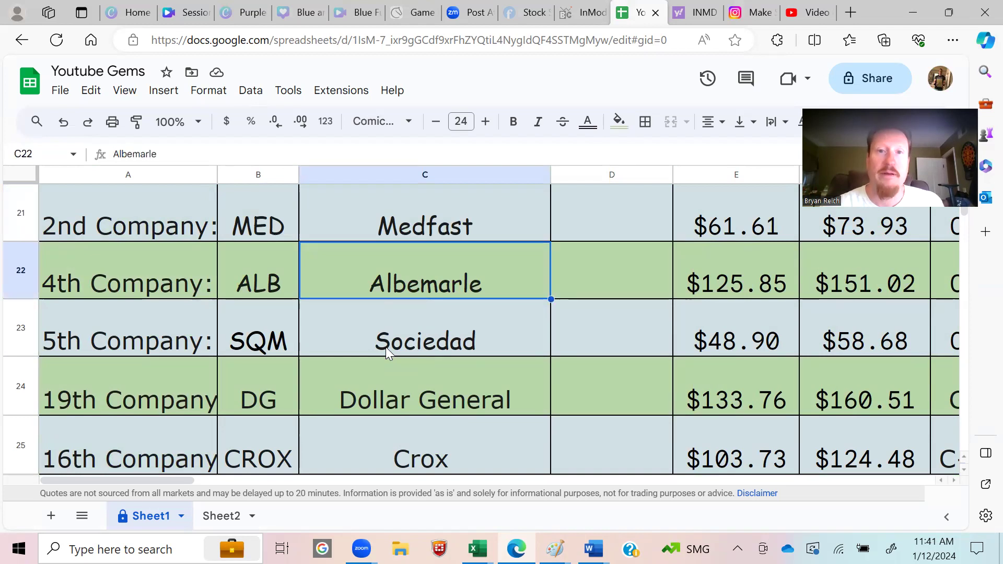
Move down past Shutterstock and Hyman to the UMC ticker, then back up to CNXC.
key(Down)
key(Down)
key(Down)
key(Down)
key(Down)
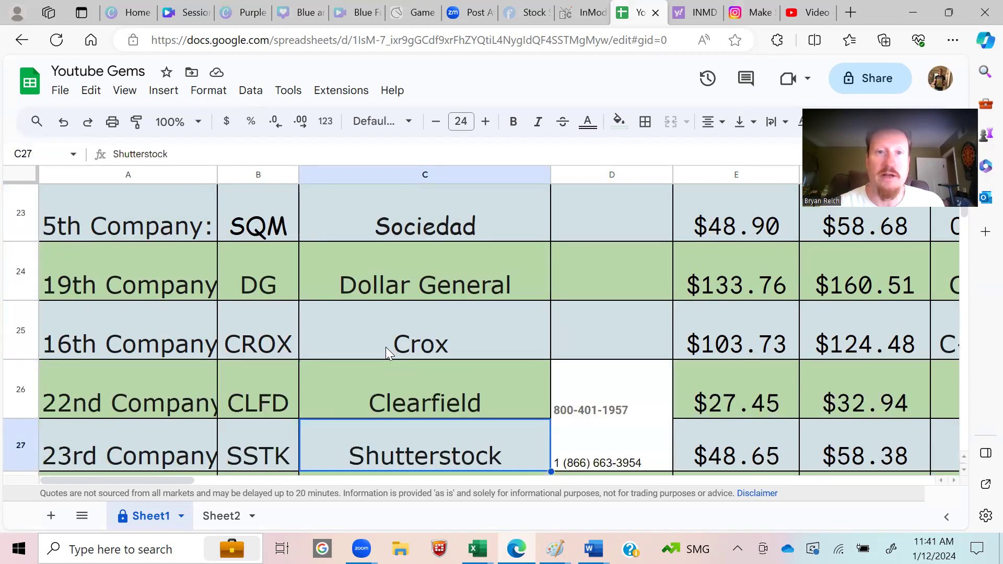
key(Down)
key(Down)
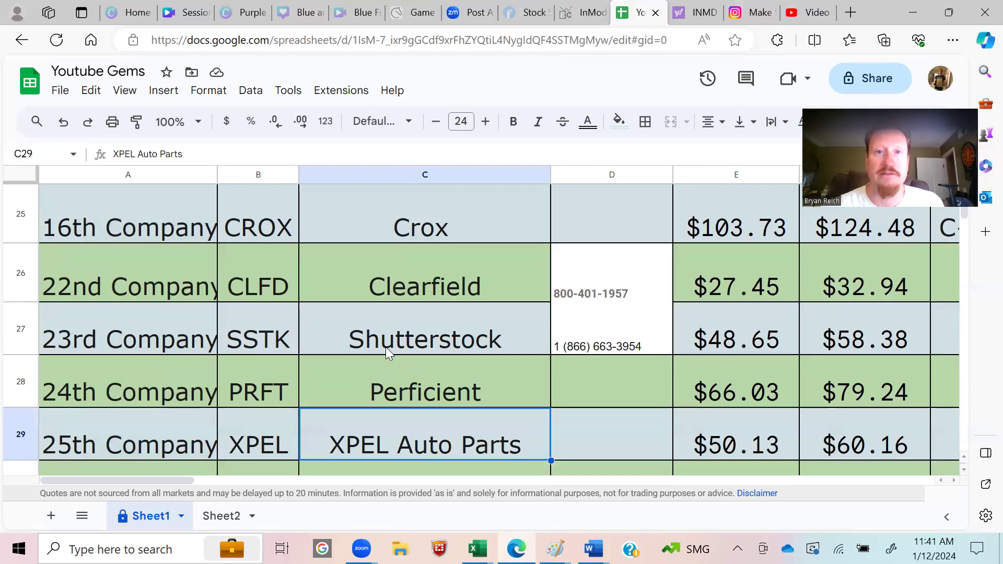
key(Down)
key(Down)
key(Down)
key(Down)
key(Down)
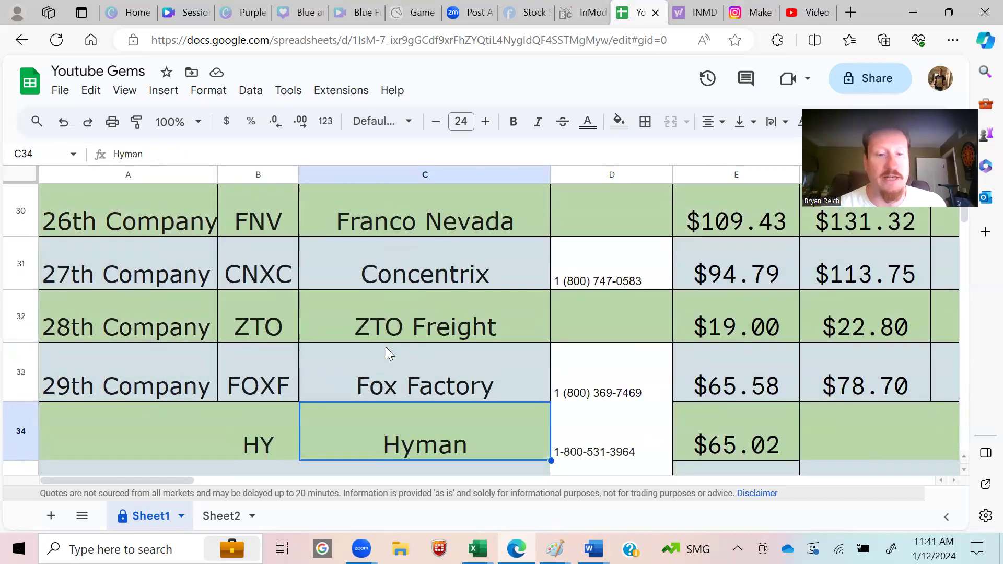
key(Left)
key(Left)
key(Right)
key(Down)
key(Down)
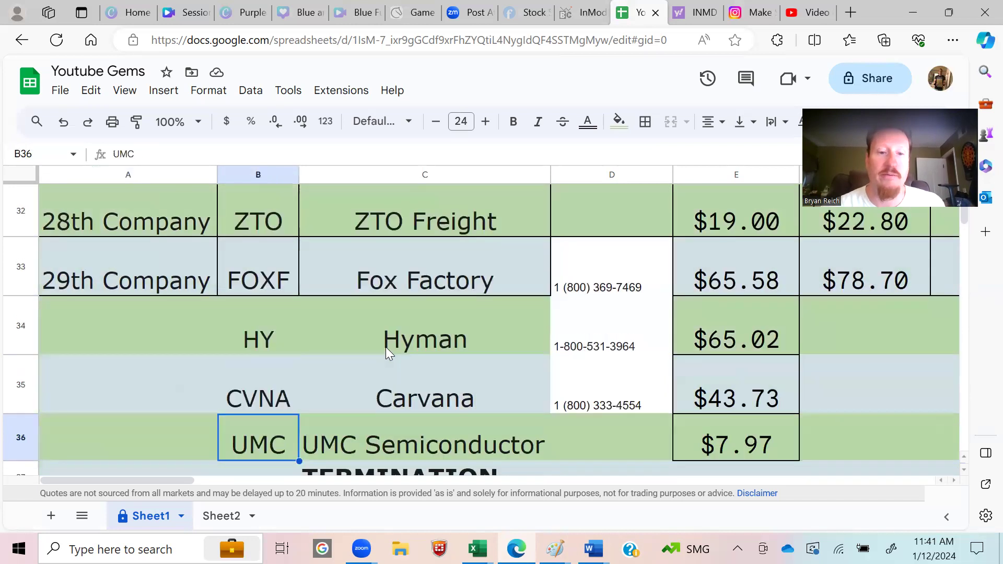
key(Down)
key(Up)
key(Up)
key(Up)
key(Up)
key(Up)
key(Up)
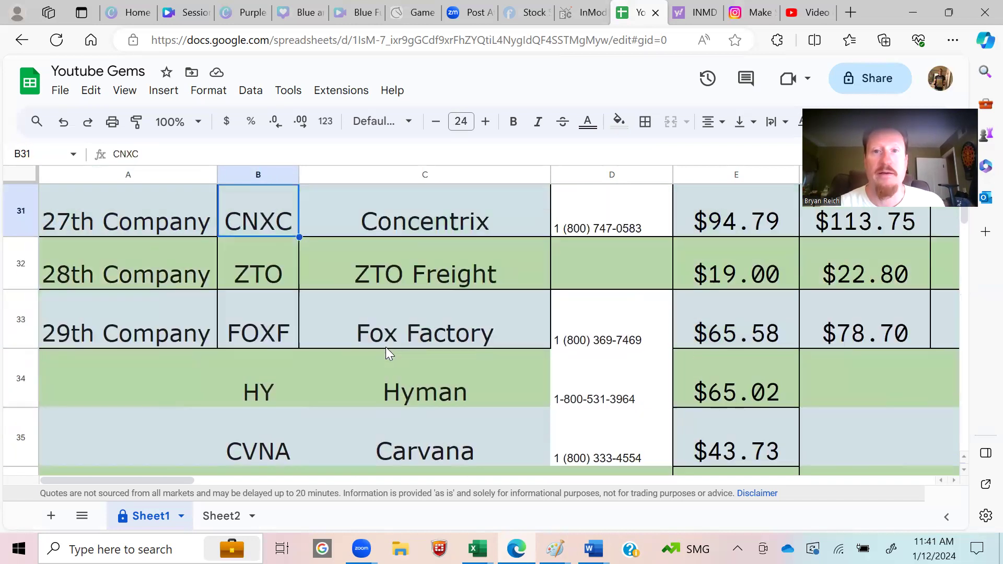
key(Up)
key(Up)
key(Up)
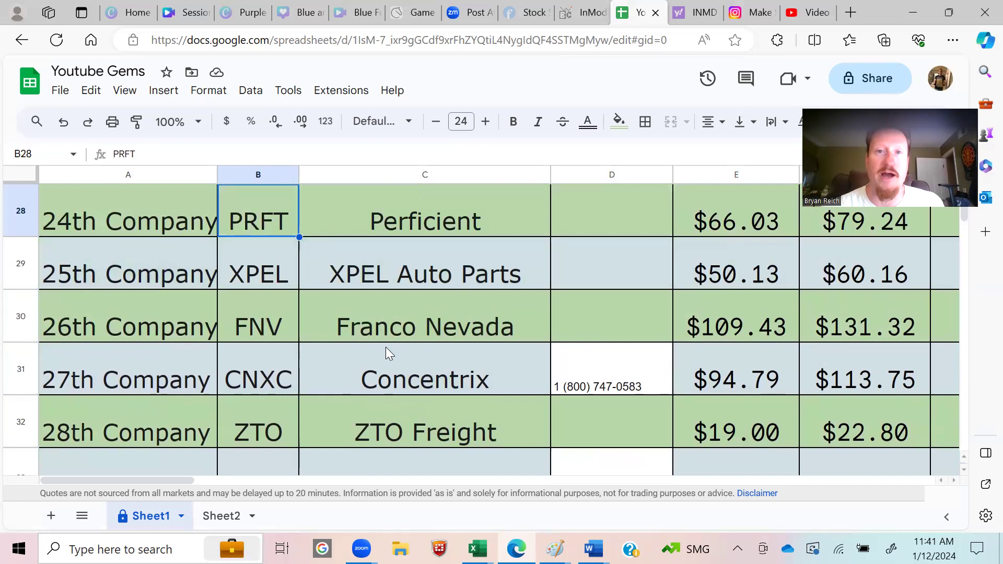